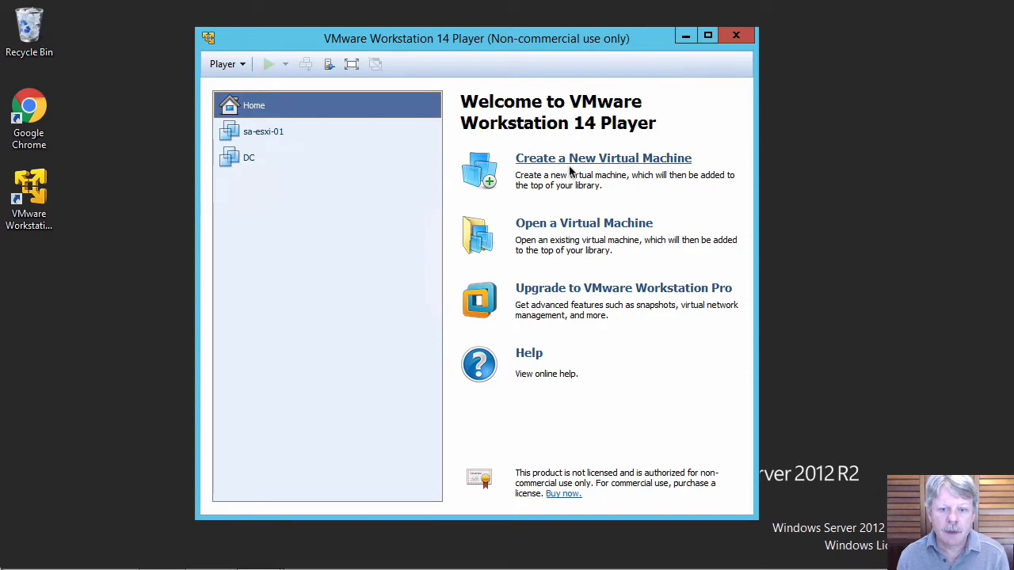
Start a new virtual machine that installs from the VMware-VMvisor-Installer-201701001-4887370.x86_64 ISO in the OS ISOs folder on drive F
click(571, 163)
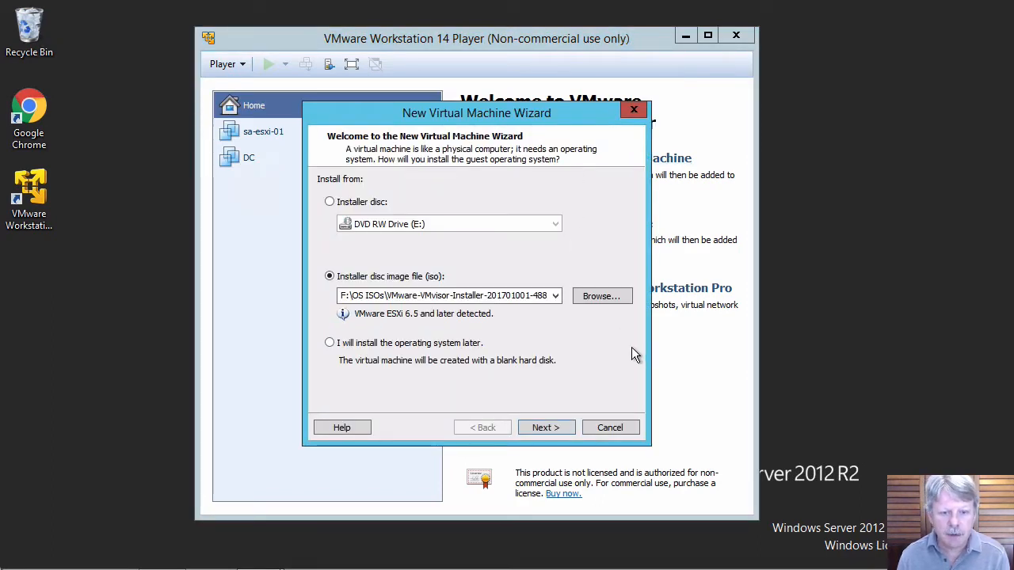
click(600, 295)
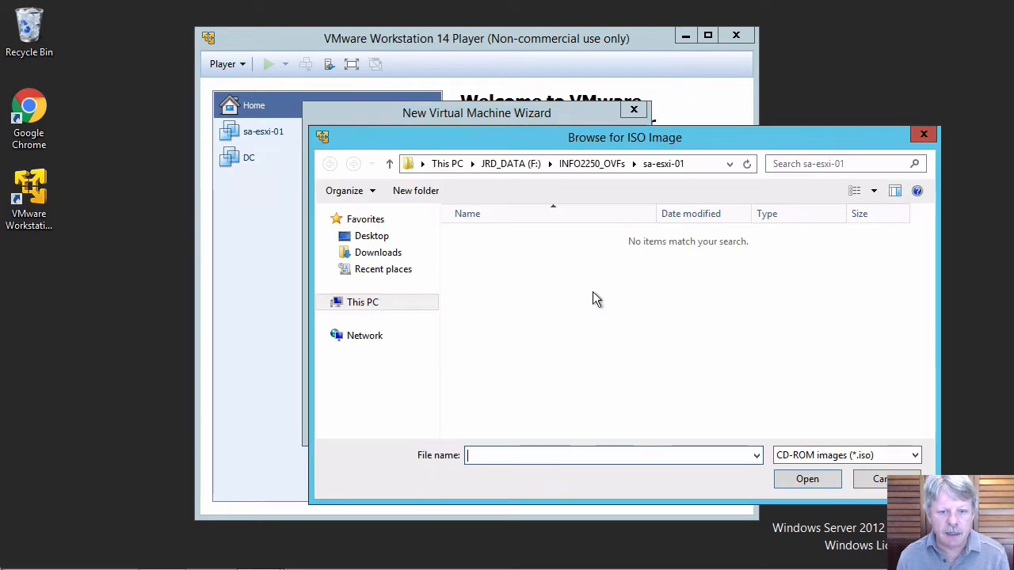
click(511, 164)
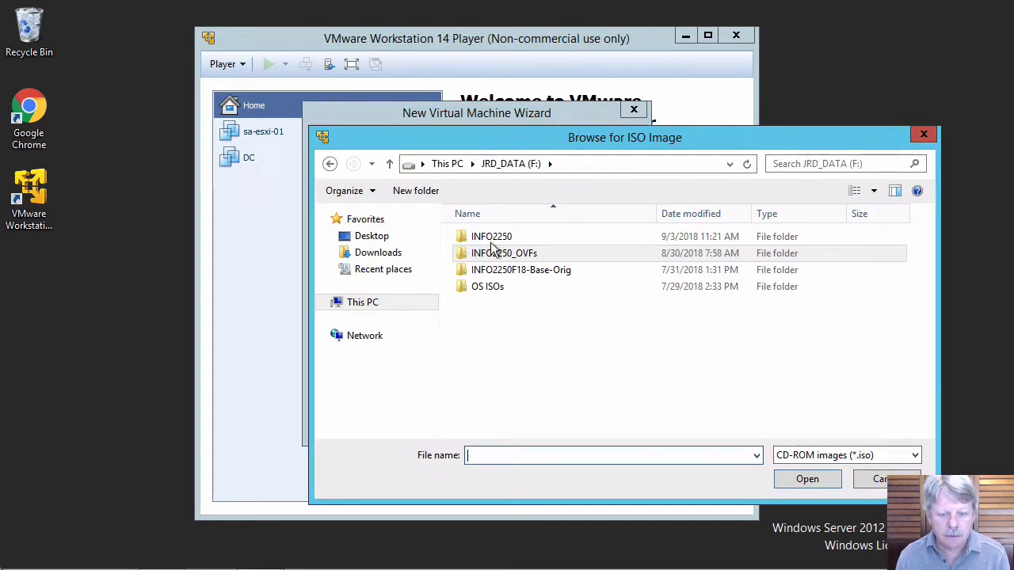
double_click(471, 289)
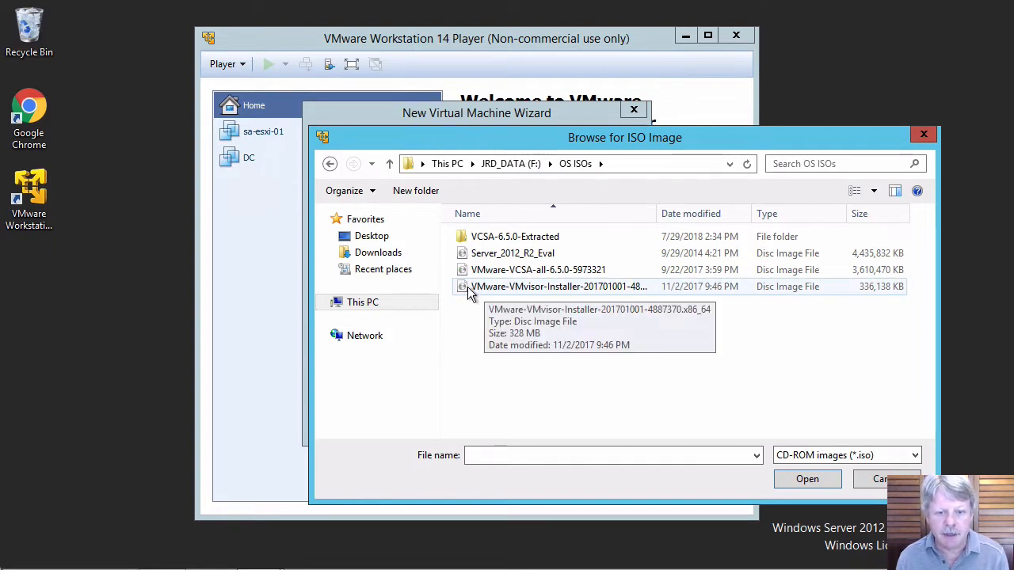
double_click(463, 291)
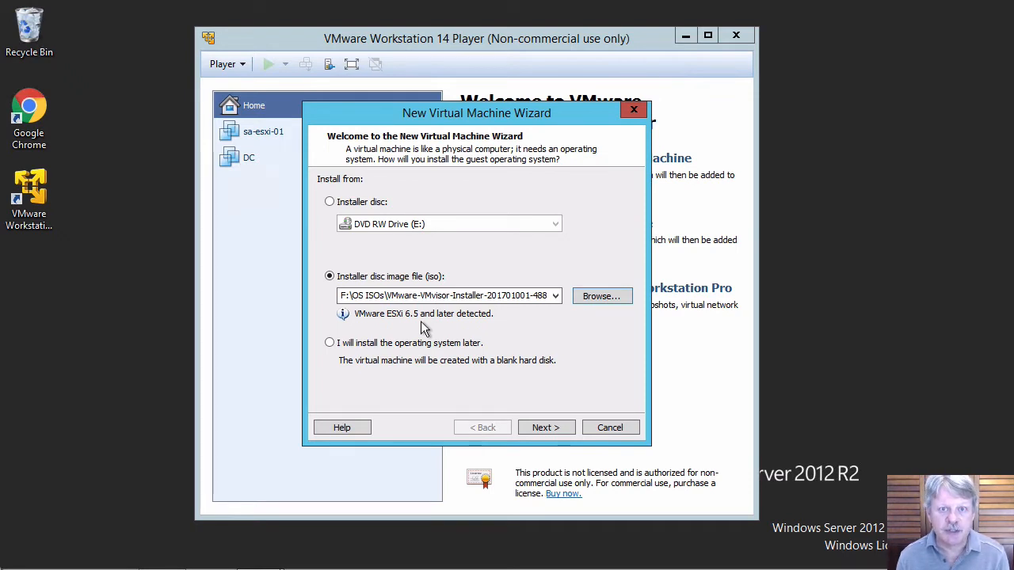
click(539, 427)
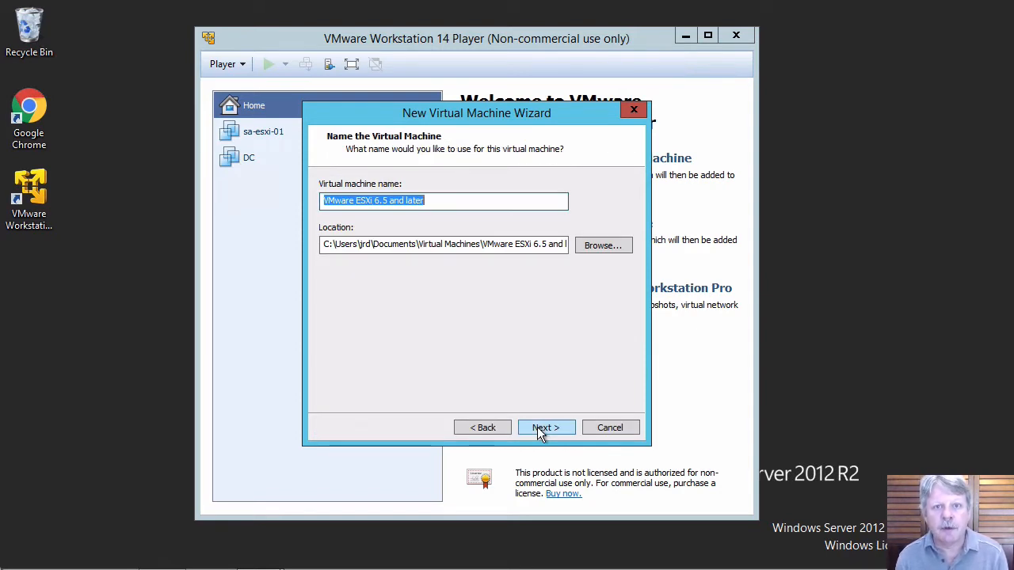
Name the virtual machine sa-esxi-02 and set its location to f:\INFO2250\sa-esxi-02
text(sa-esxi-02)
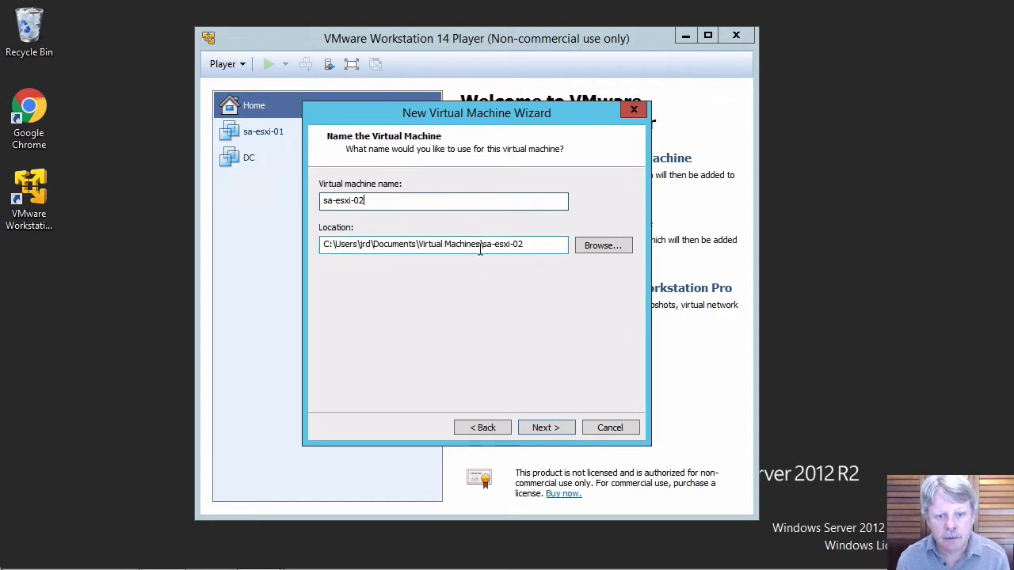
drag(480, 245, 409, 245)
drag(339, 226, 245, 219)
text(f:\INFO2250)
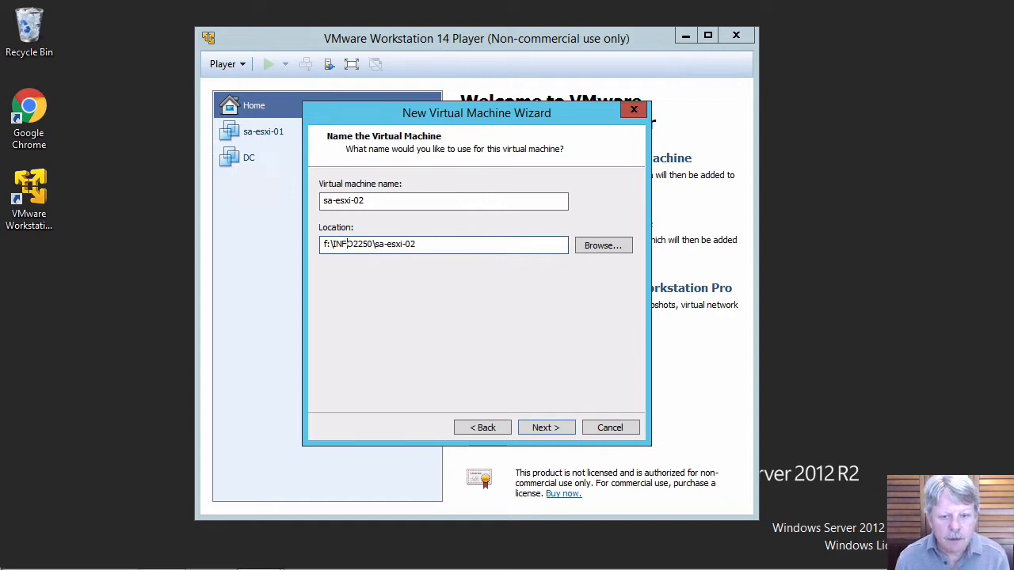
click(546, 427)
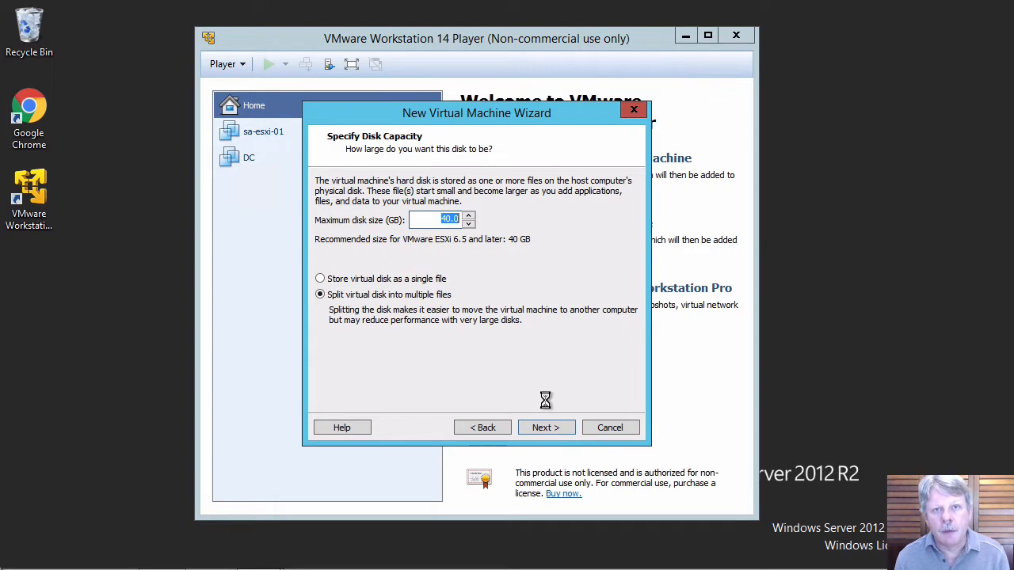
Store the 40 GB virtual disk as a single file and create the virtual machine without powering it on after creation
click(320, 279)
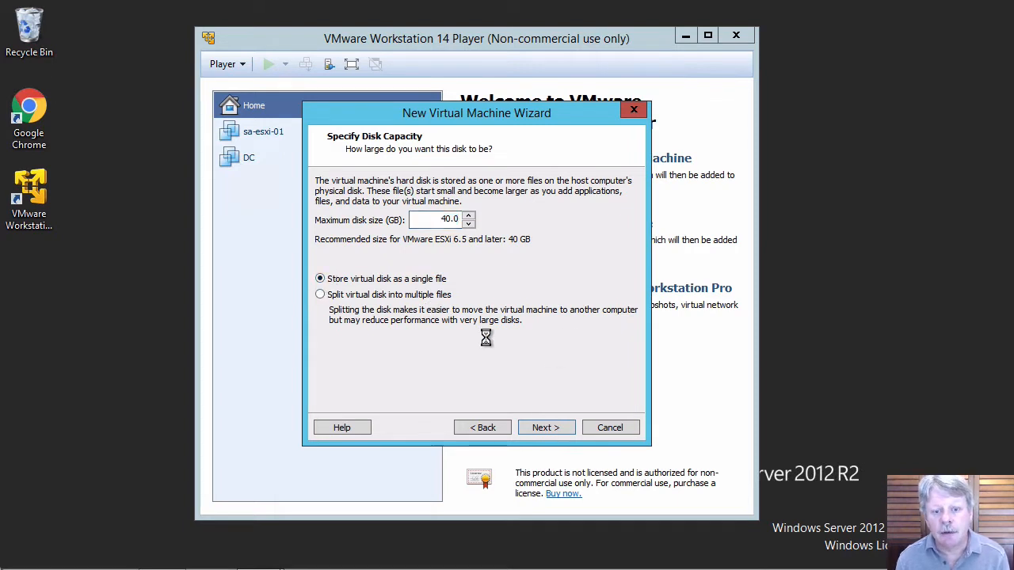
click(539, 428)
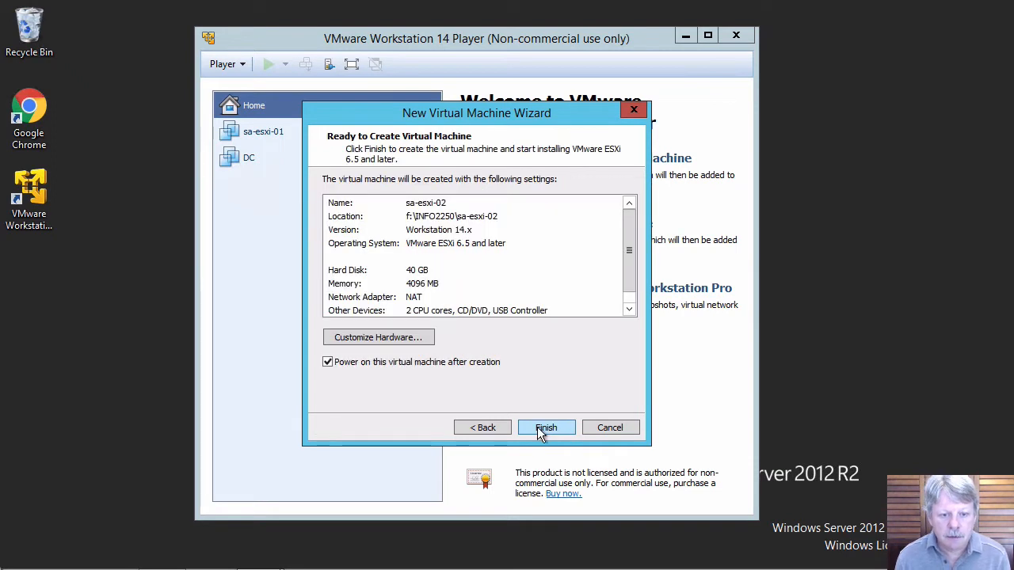
click(329, 362)
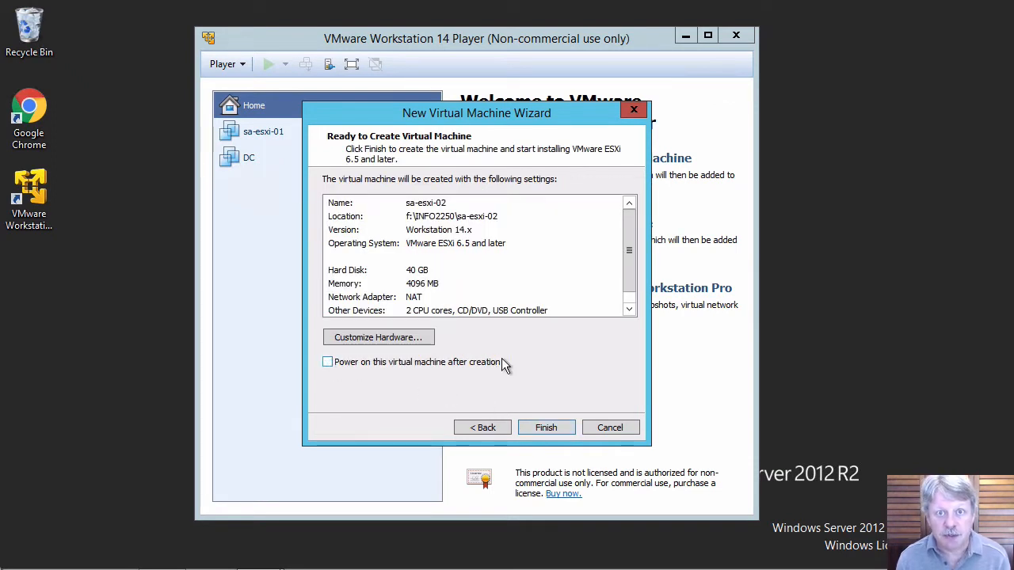
click(544, 433)
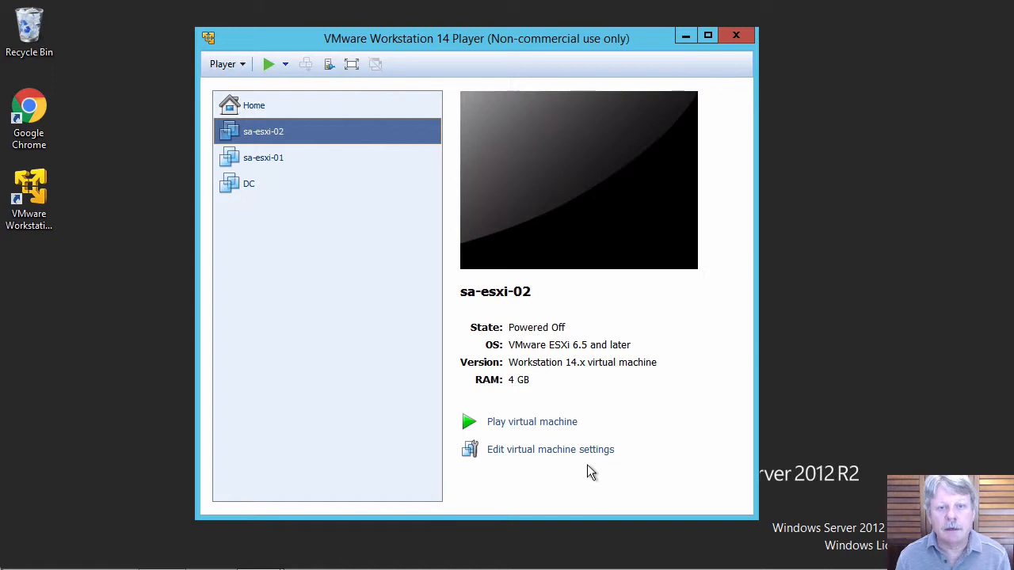
In the settings of sa-esxi-02, add a second new 40 GB SCSI virtual disk stored as a single file
click(557, 450)
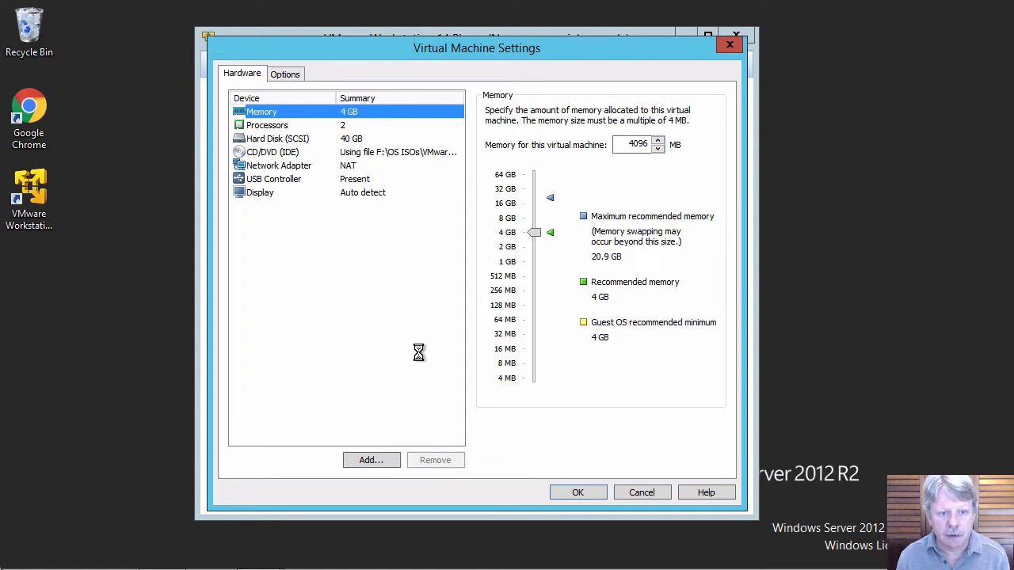
click(241, 127)
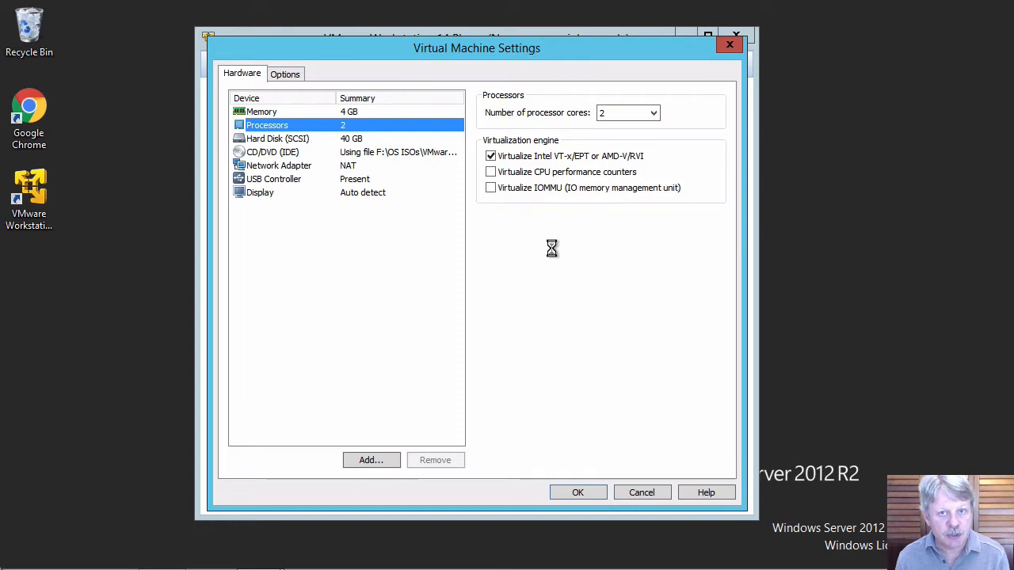
click(361, 461)
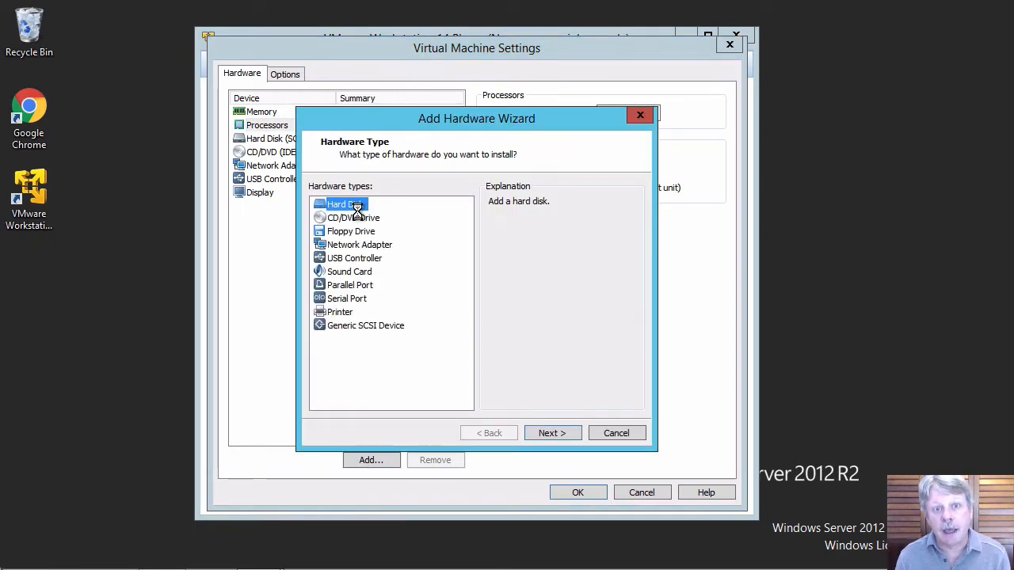
click(551, 436)
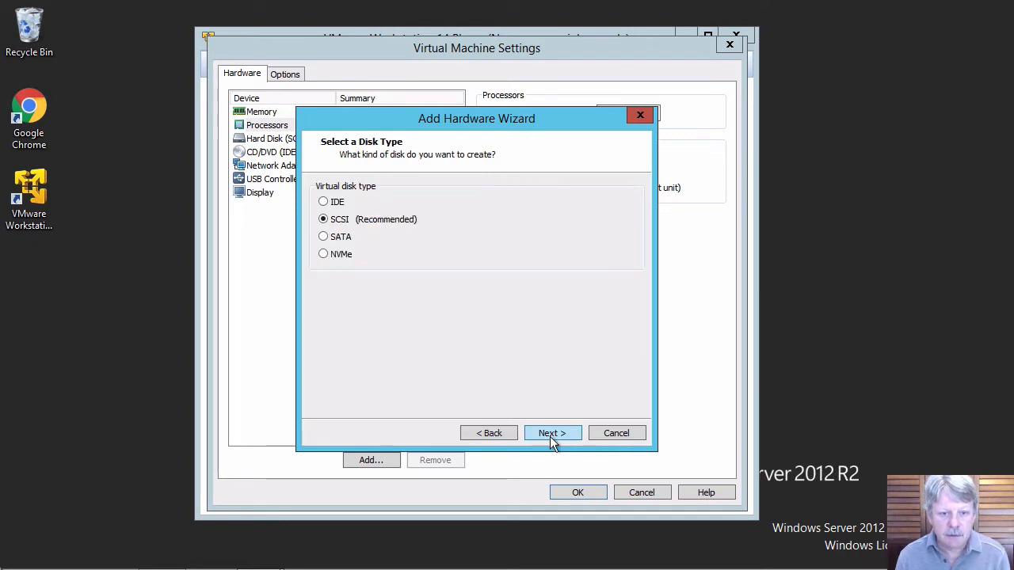
click(550, 437)
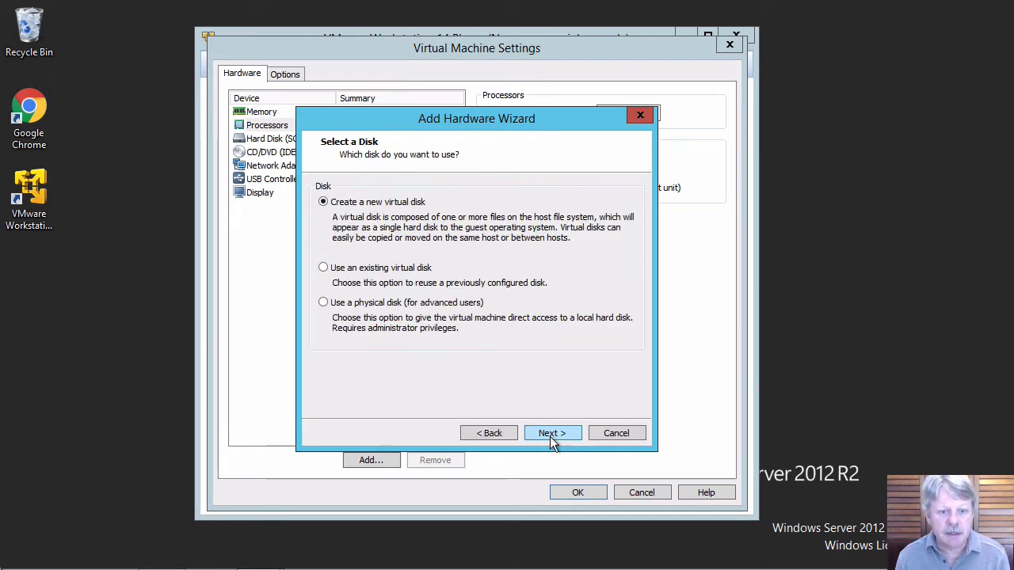
click(549, 437)
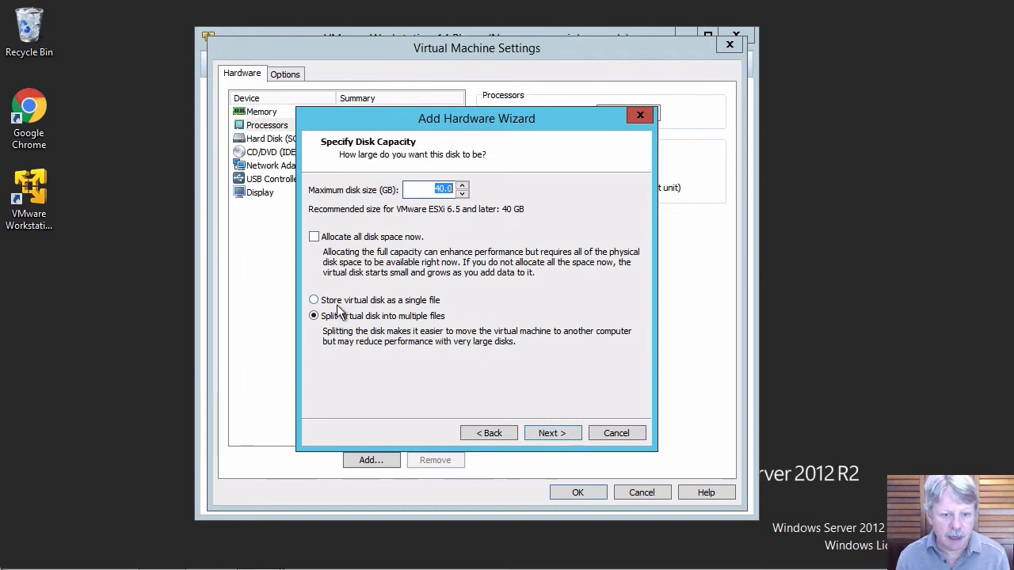
click(332, 301)
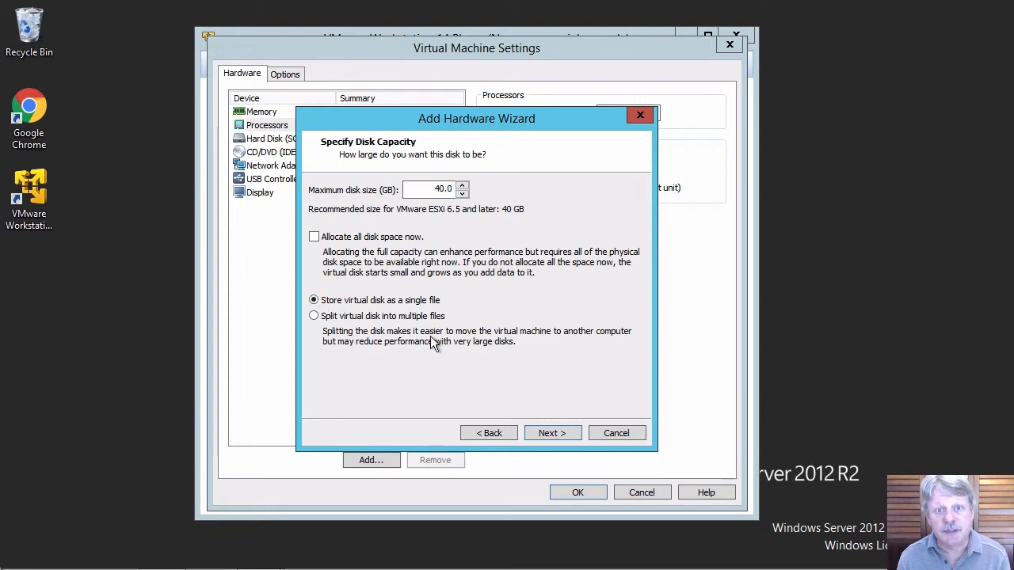
click(551, 426)
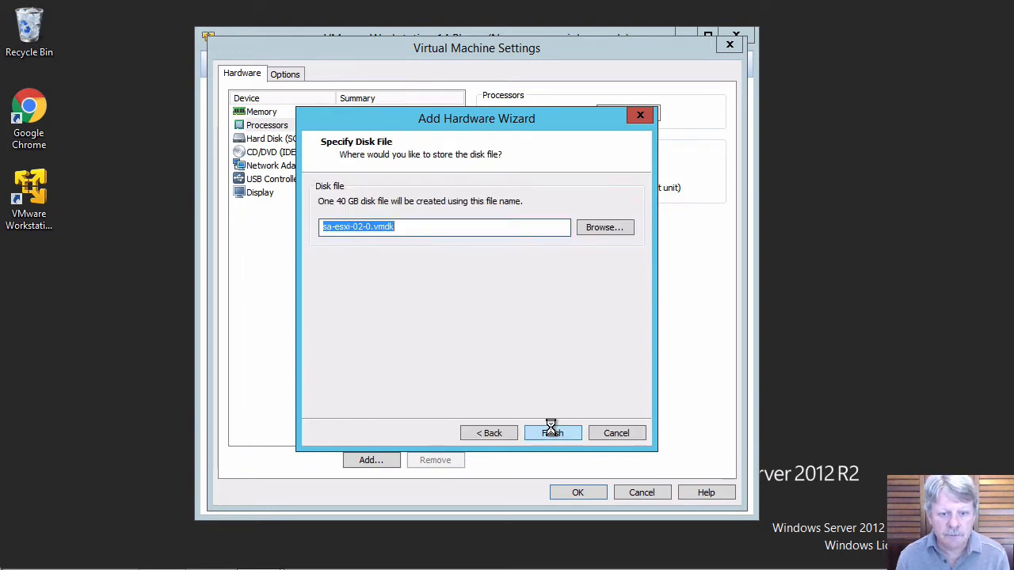
click(552, 433)
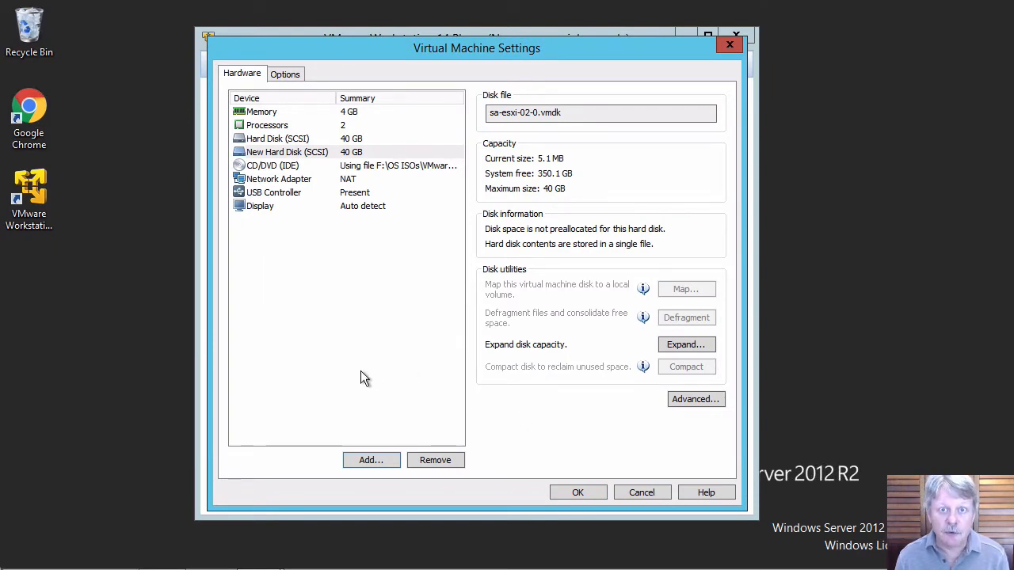
Add a third 40 GB SCSI hard disk as a new virtual disk stored in a single file
click(366, 460)
click(564, 433)
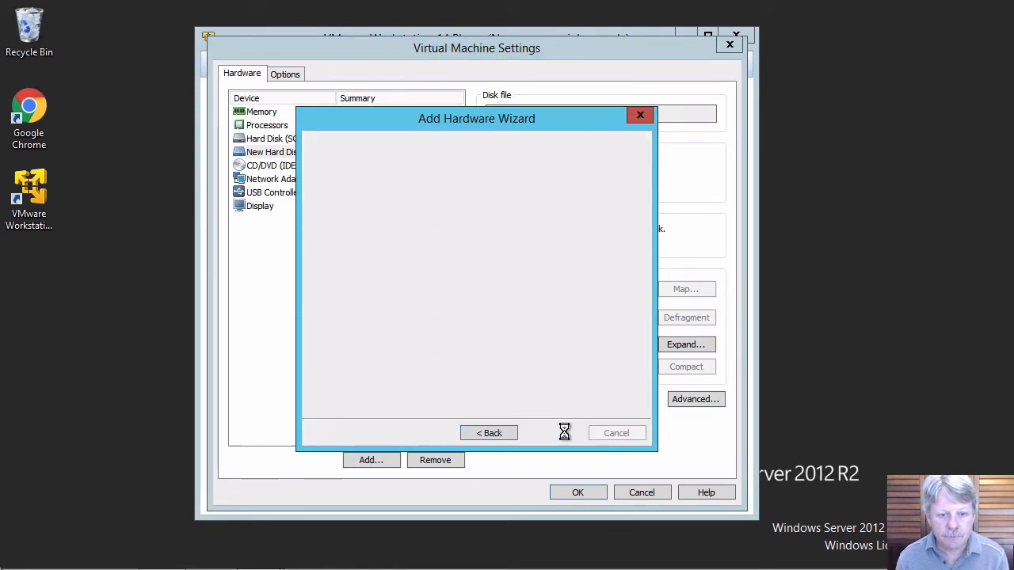
click(562, 432)
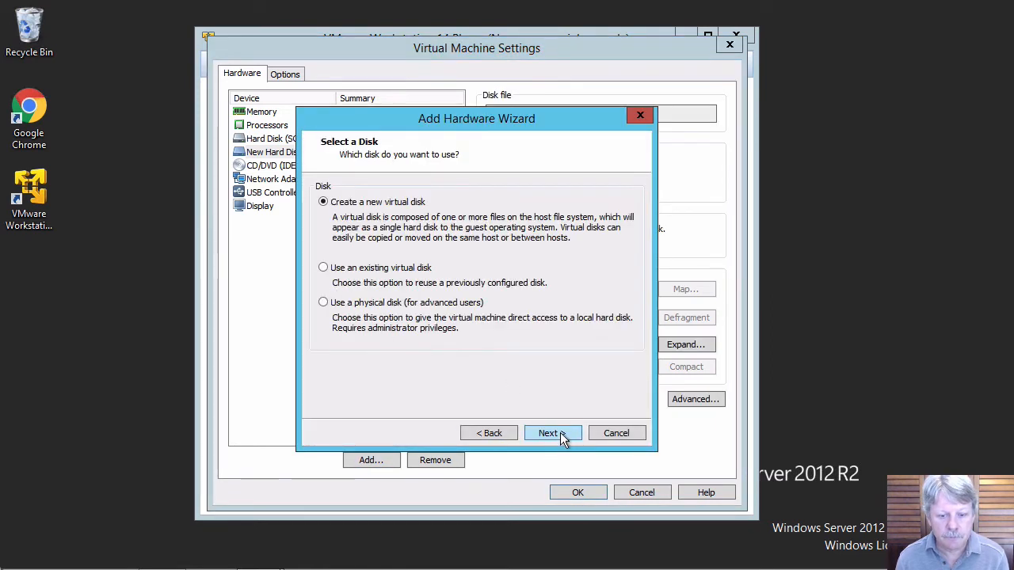
click(560, 434)
click(313, 300)
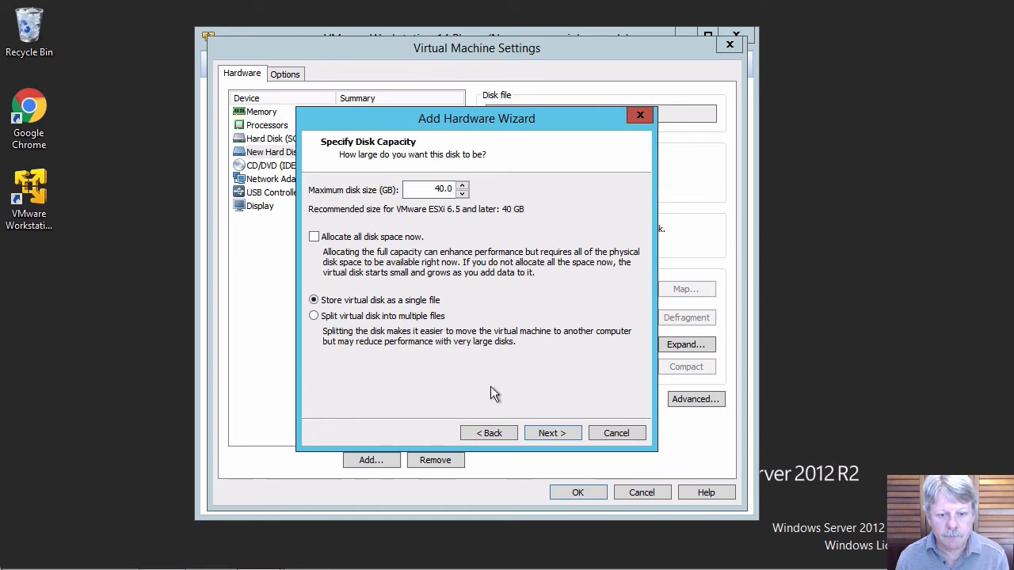
click(555, 434)
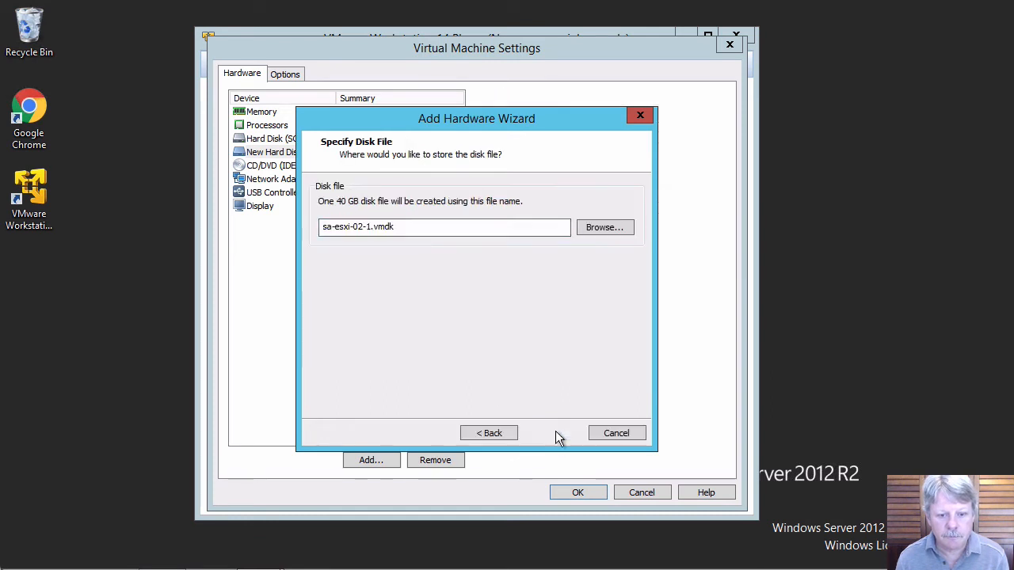
click(555, 433)
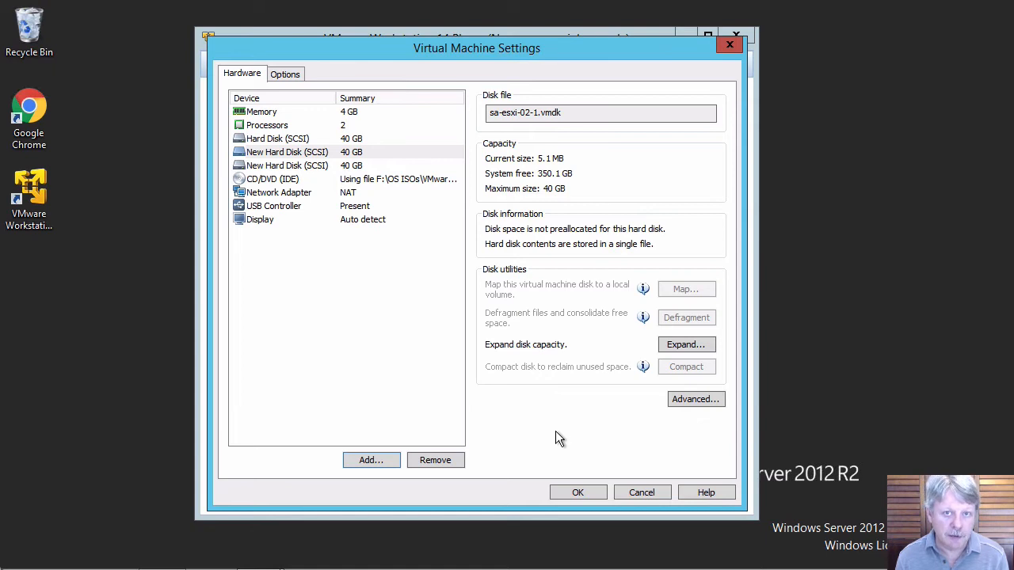
Add a second network adapter and connect it to the custom virtual network VMnet1 (Host-only)
click(370, 456)
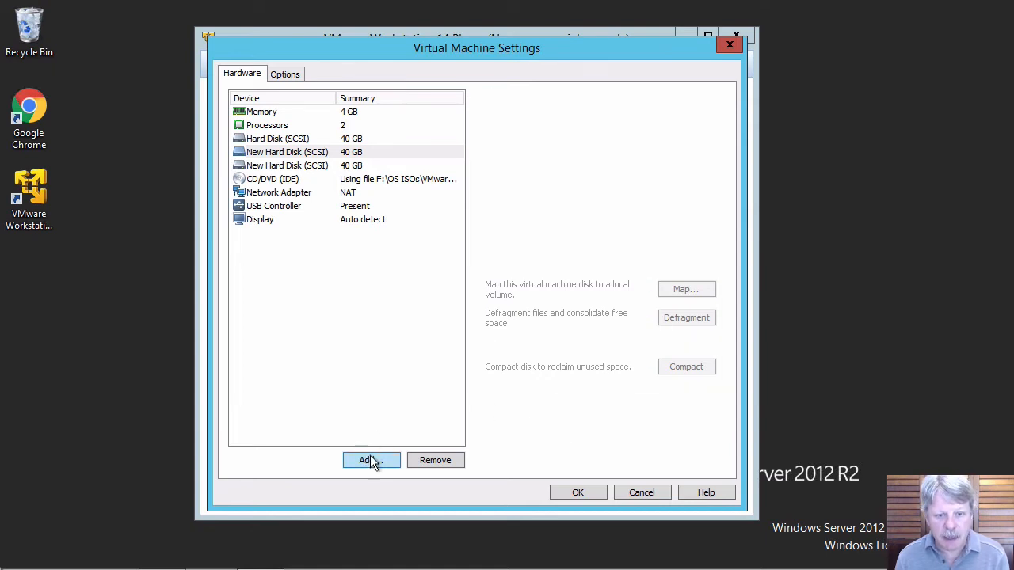
click(365, 248)
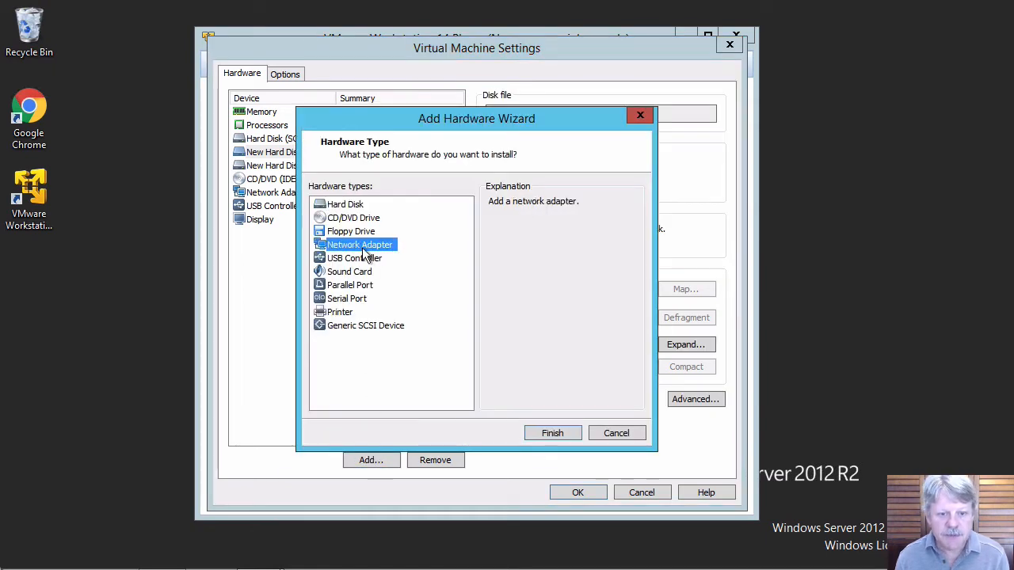
click(562, 433)
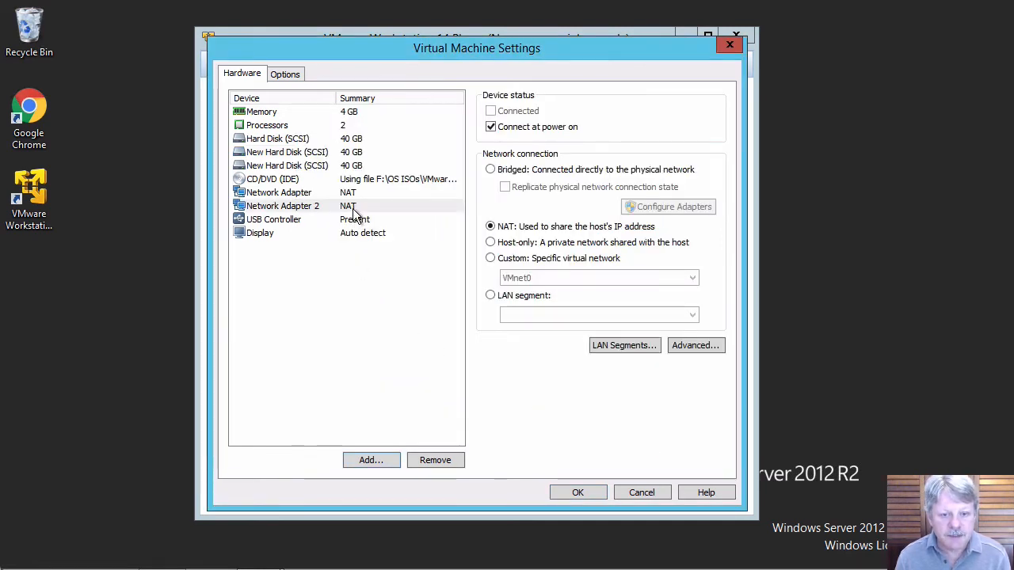
click(493, 259)
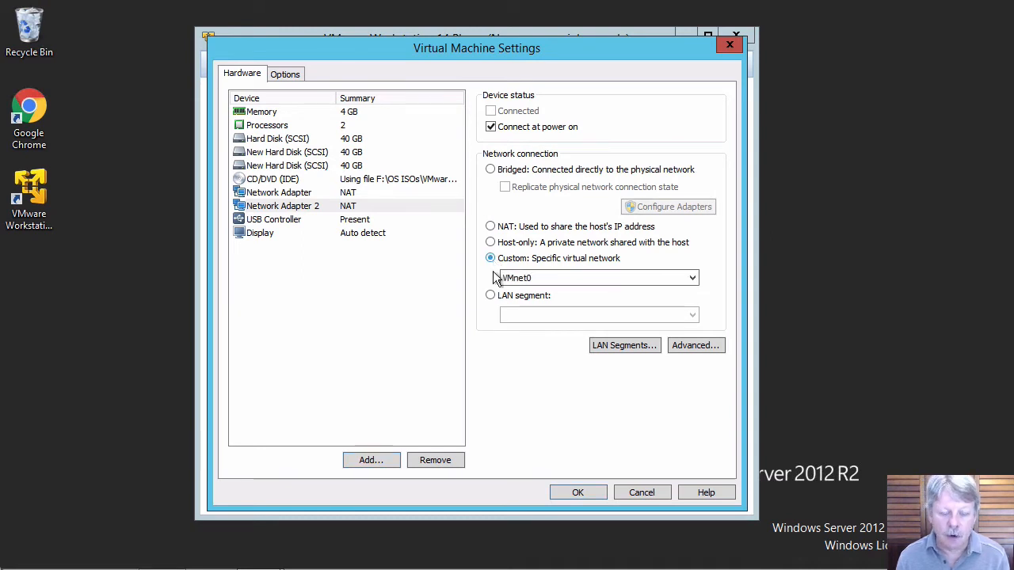
click(582, 282)
click(572, 304)
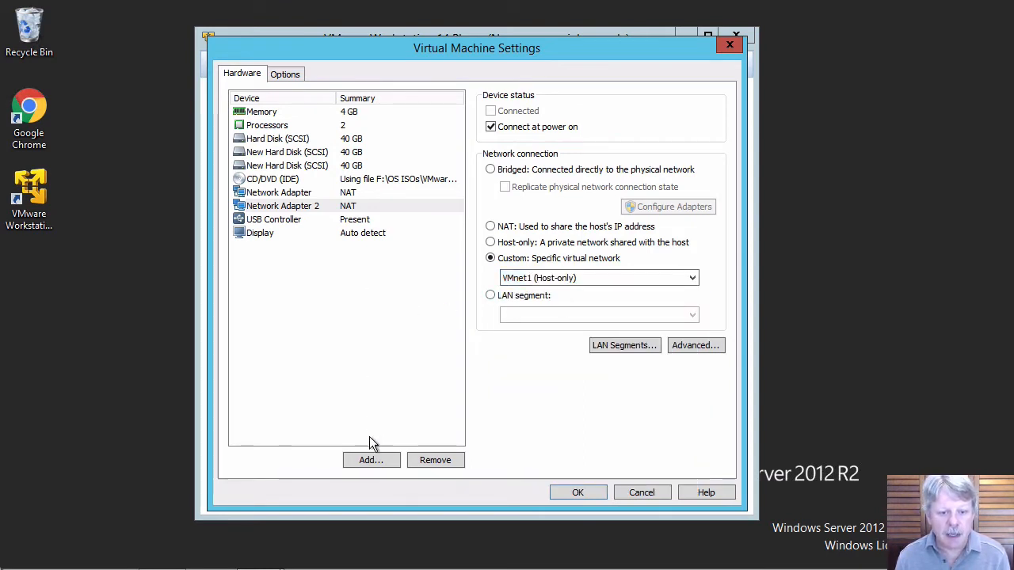
Add a third network adapter to the virtual machine
click(370, 460)
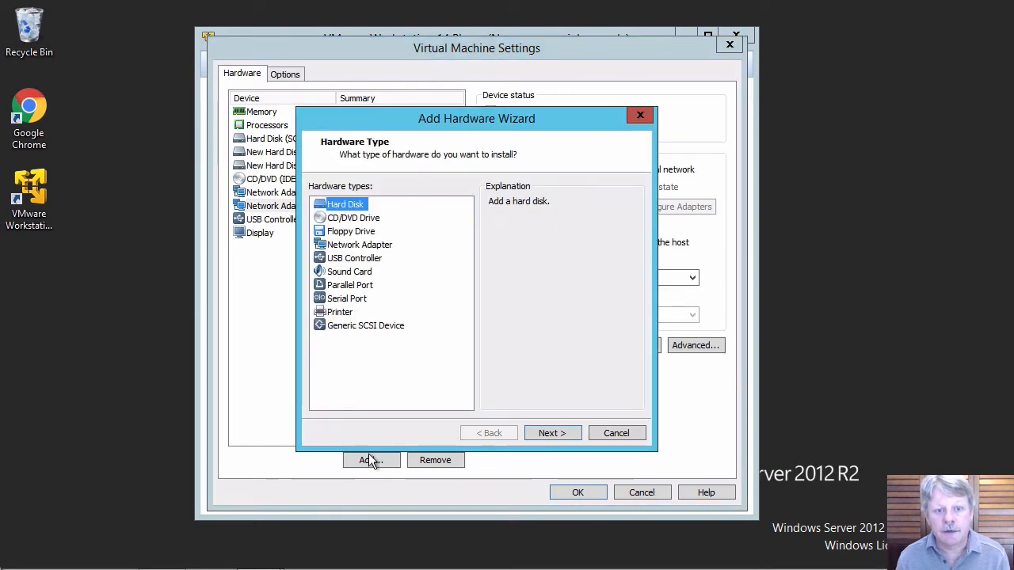
click(367, 246)
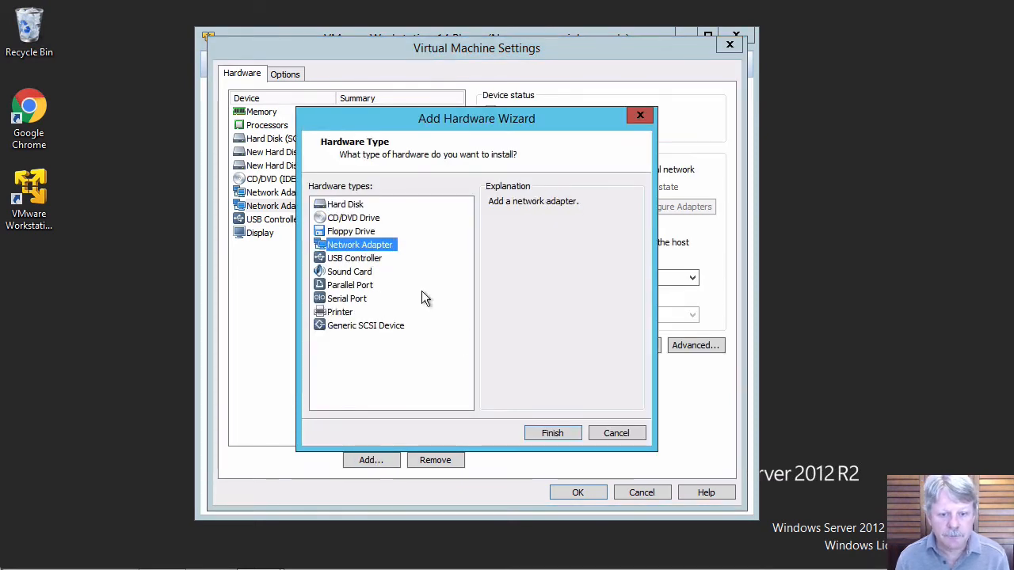
click(552, 433)
Add a fourth network adapter to the virtual machine sa-esxi-02
click(368, 461)
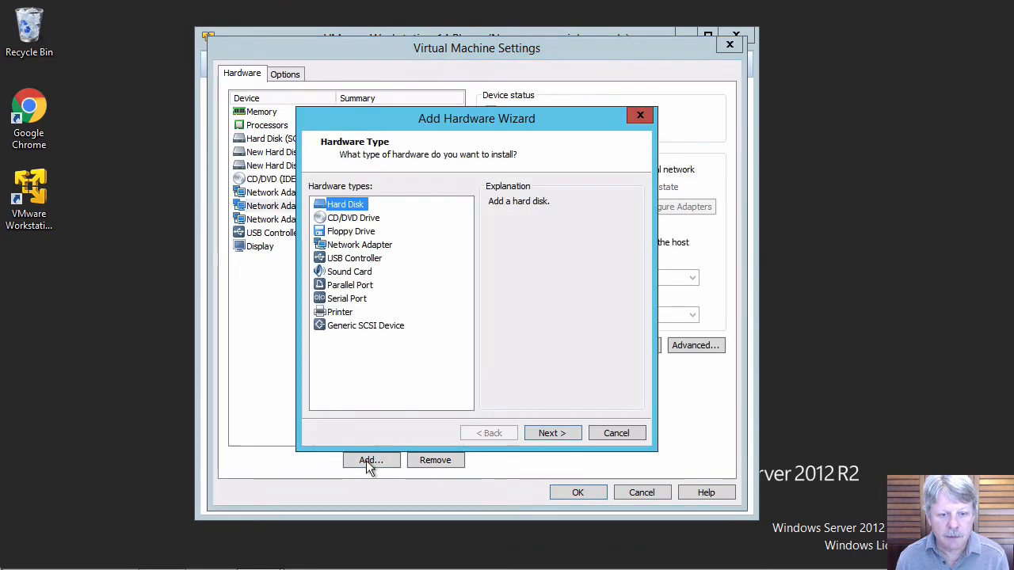
click(373, 246)
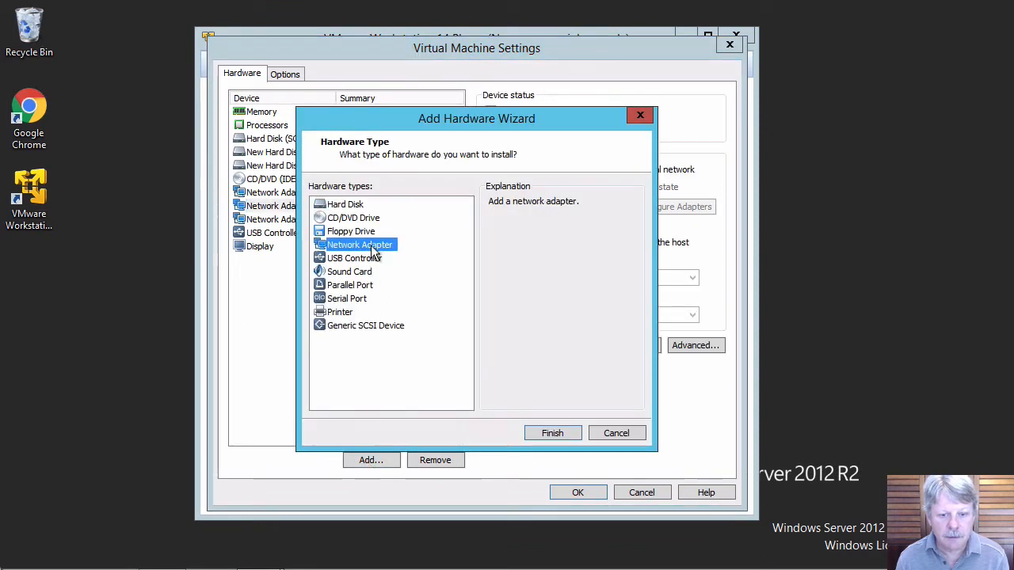
click(552, 436)
Connect Network Adapter 3 to the custom virtual network VMnet2 (Host-only)
click(294, 208)
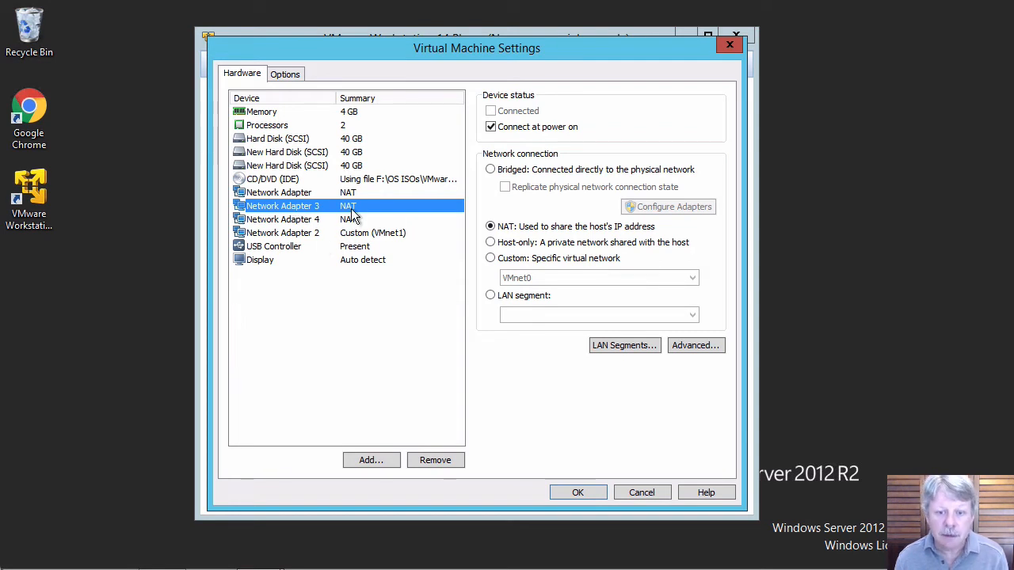
click(491, 259)
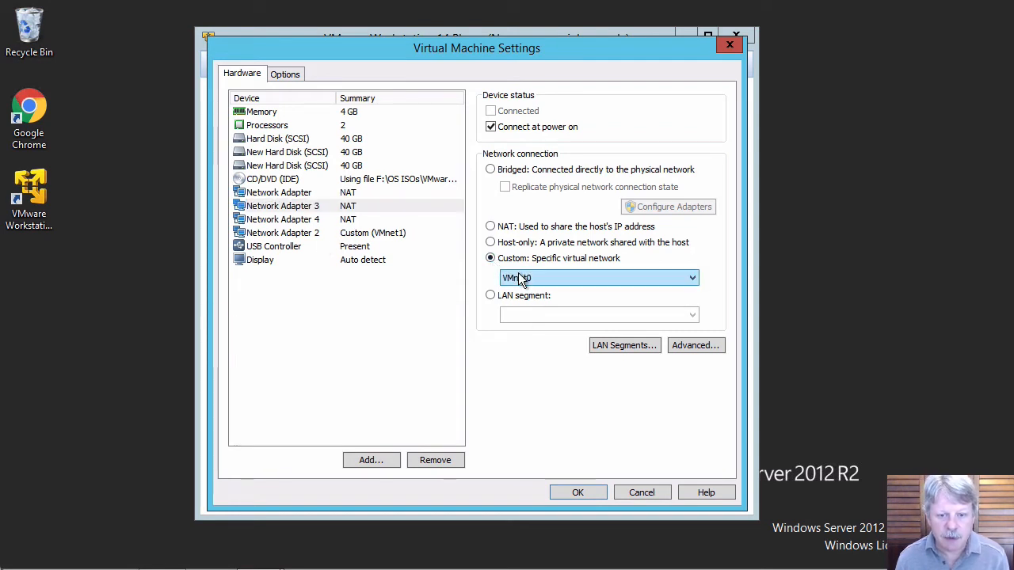
click(521, 279)
click(531, 310)
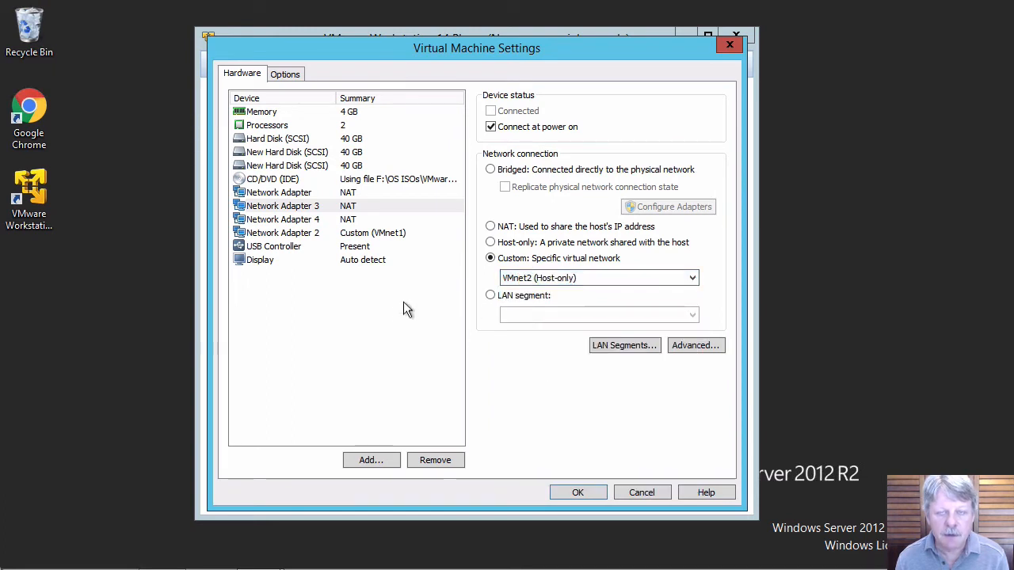
Connect Network Adapter 4 to the custom virtual network VMnet3 (Host-only)
click(314, 222)
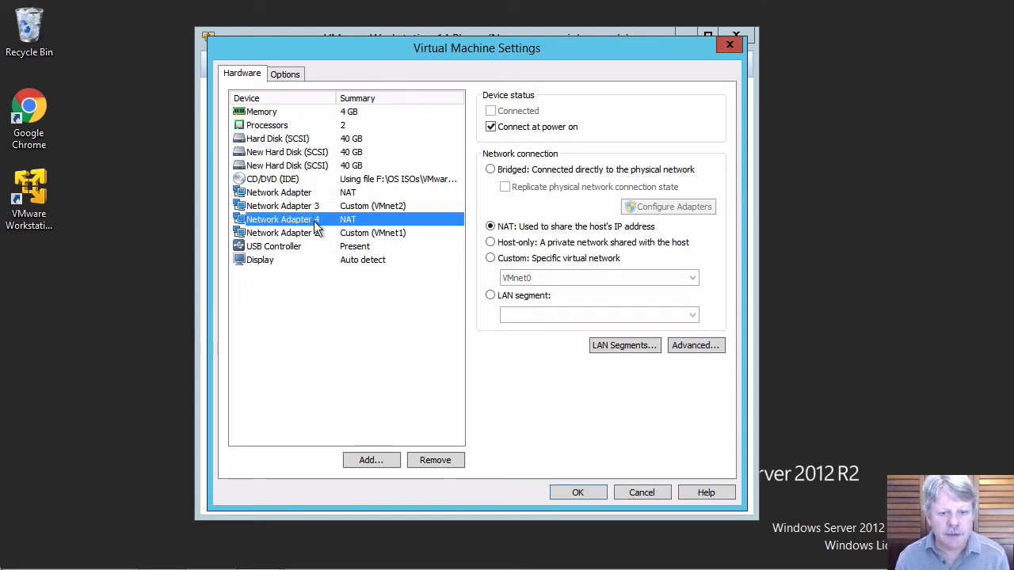
click(491, 259)
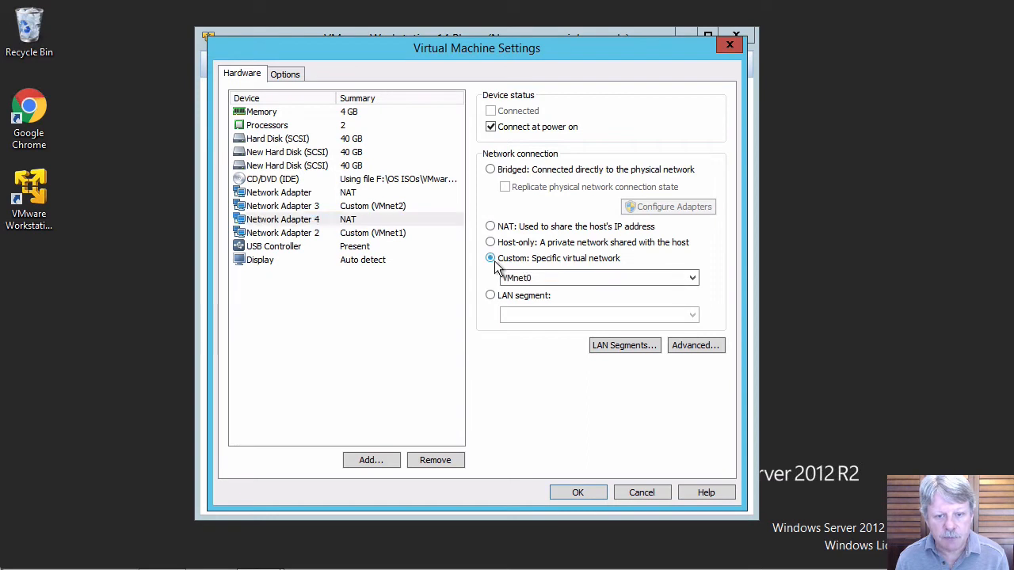
click(521, 279)
click(516, 323)
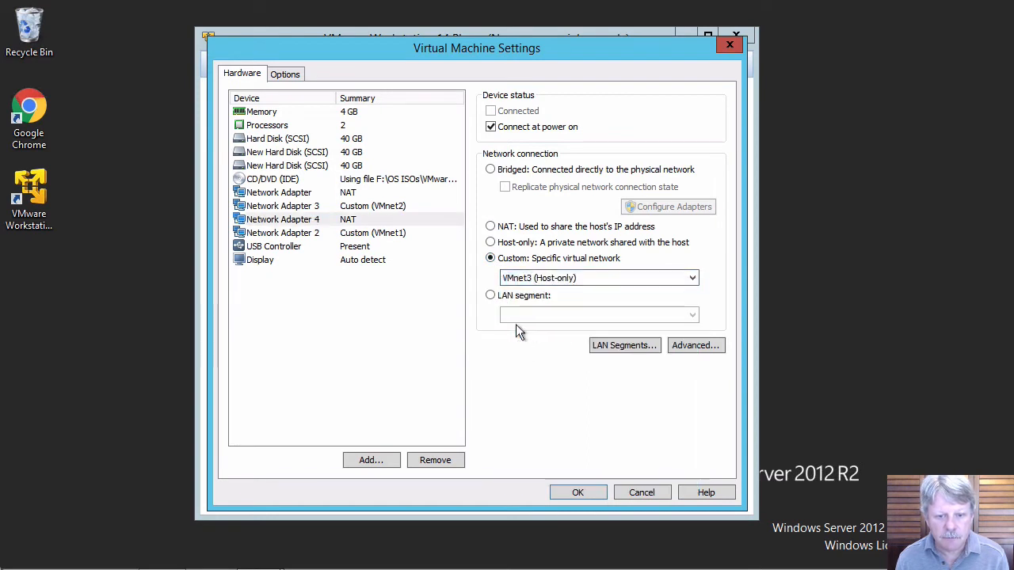
click(345, 247)
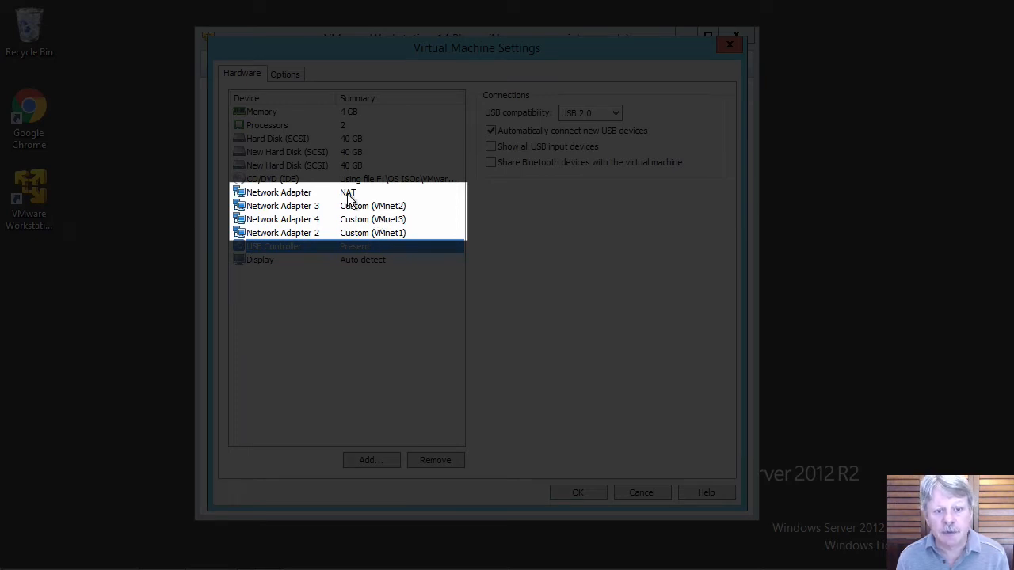
Check the network assignments of Network Adapters 2, 3 and 4 and save the virtual machine settings
click(304, 237)
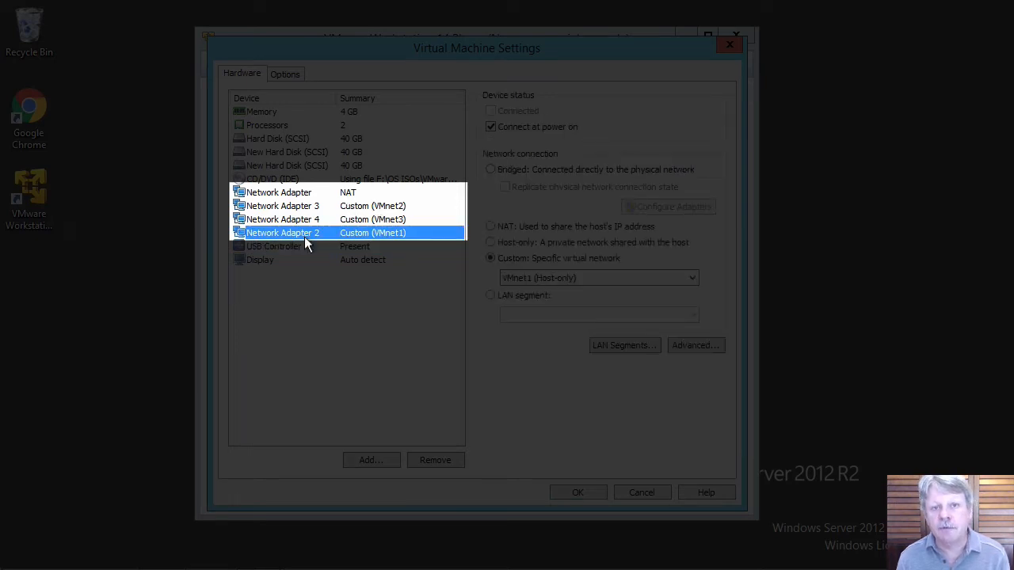
click(309, 208)
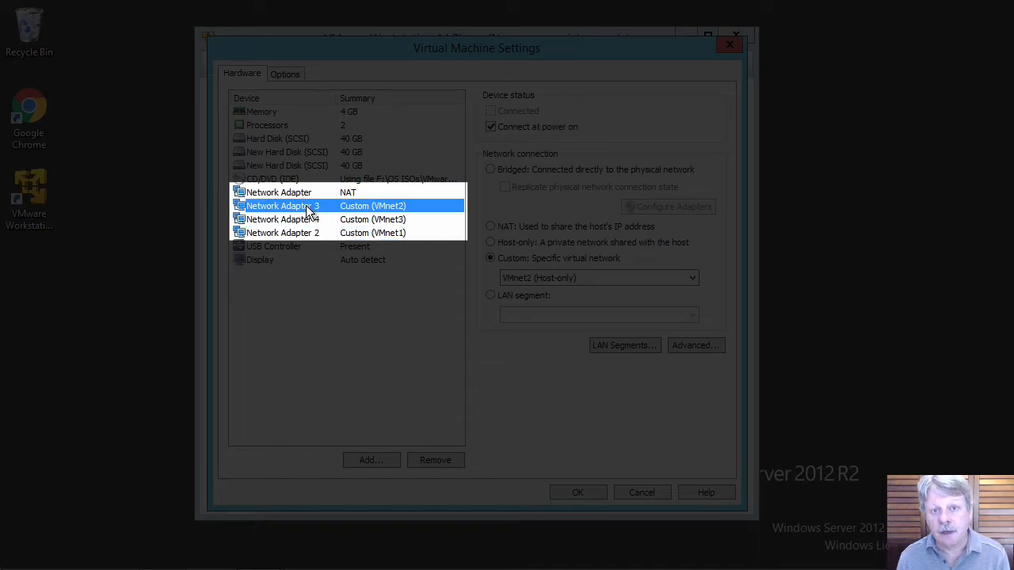
click(304, 221)
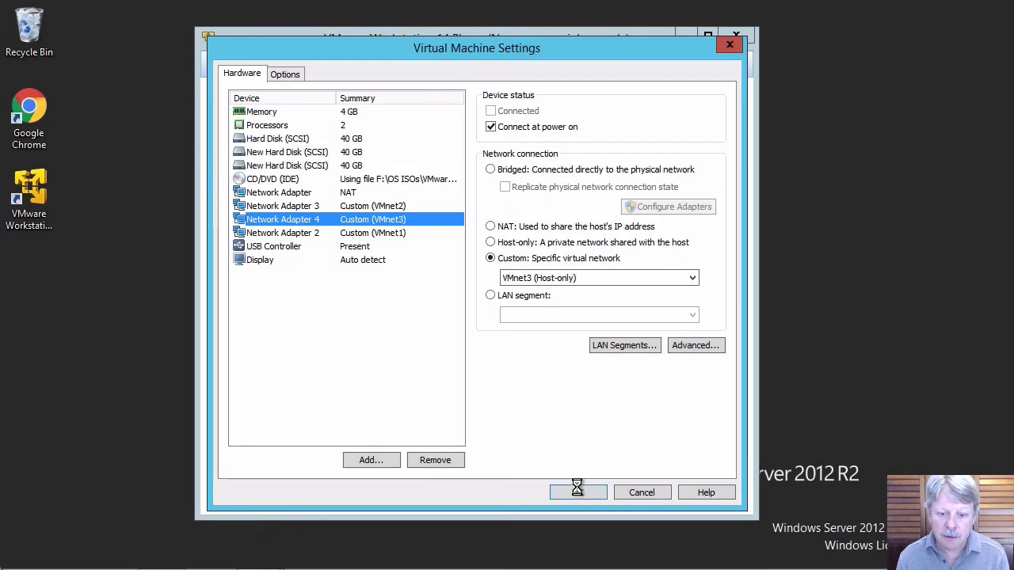
click(578, 492)
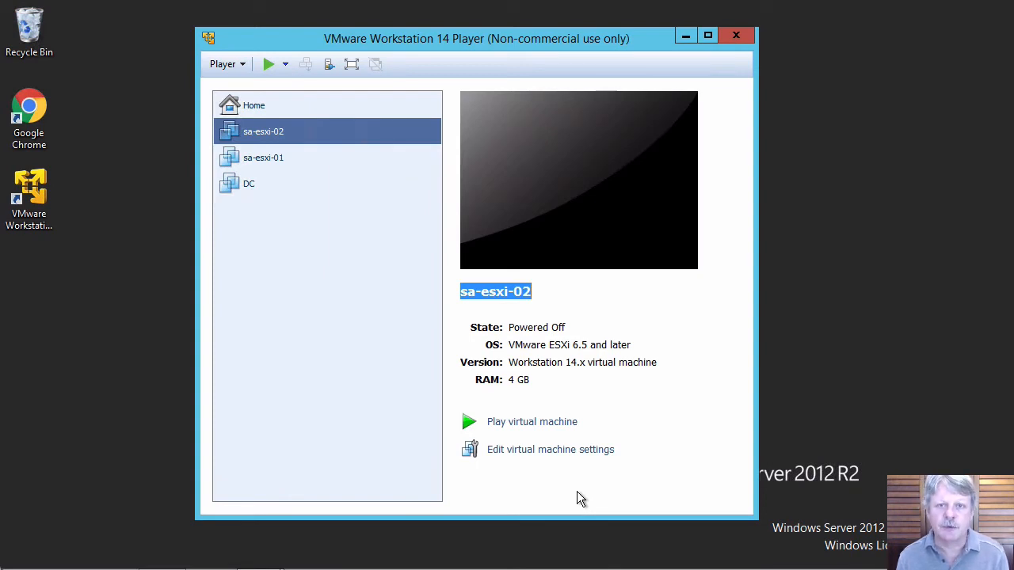
click(560, 421)
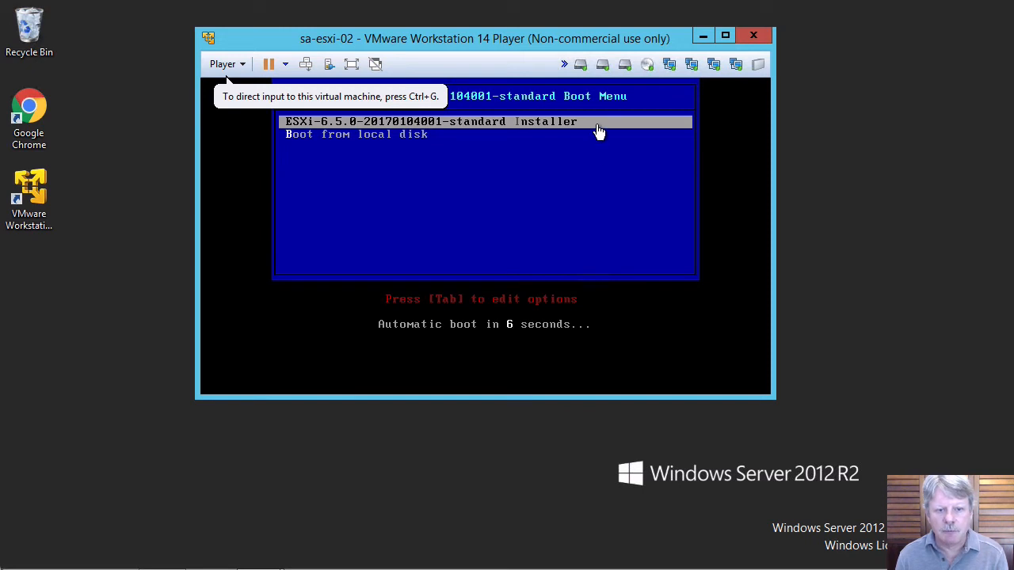
click(620, 226)
key(Return)
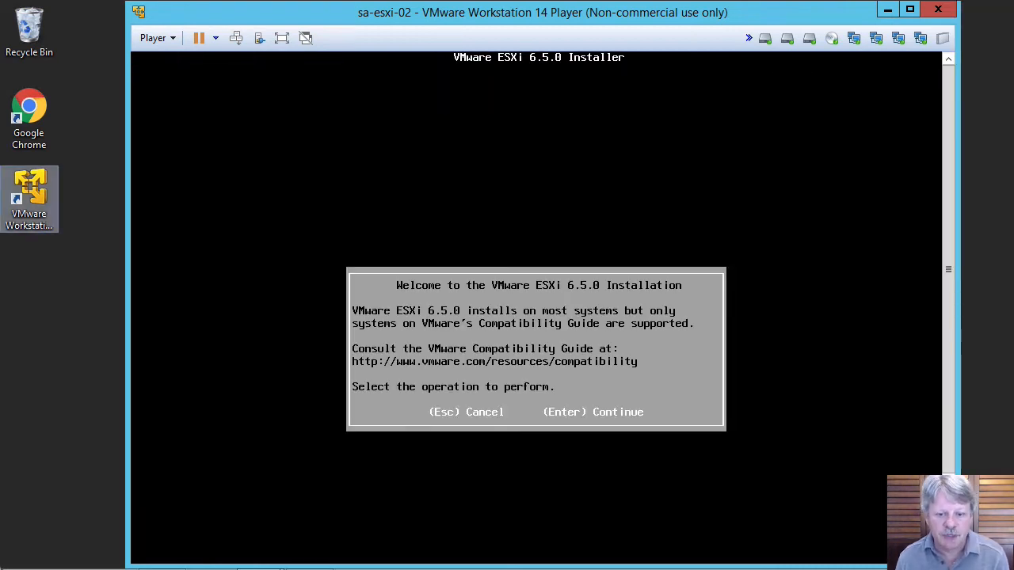
Continue past the ESXi 6.5.0 installation welcome screen and accept the End User License Agreement
click(779, 184)
key(Return)
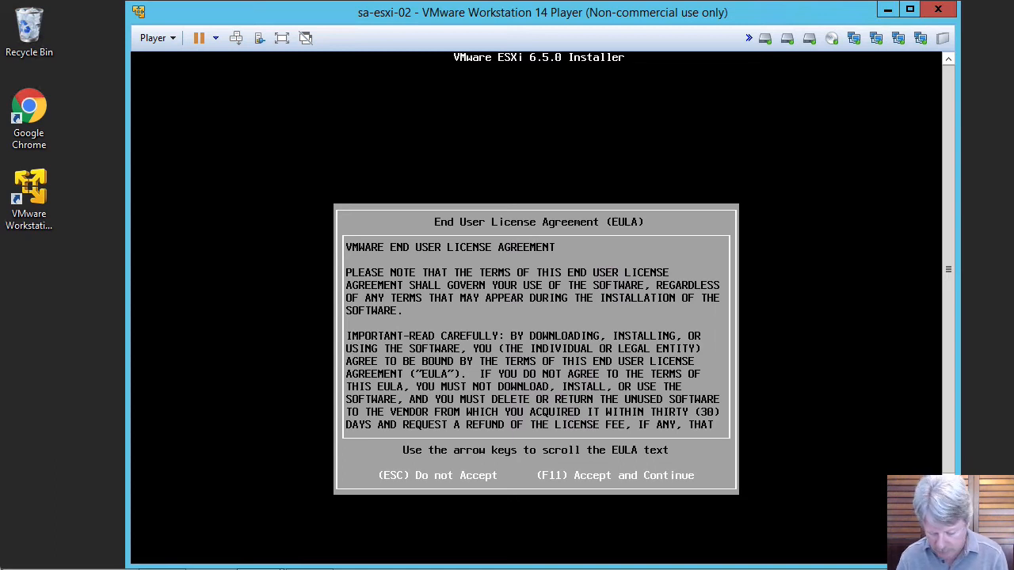
key(F11)
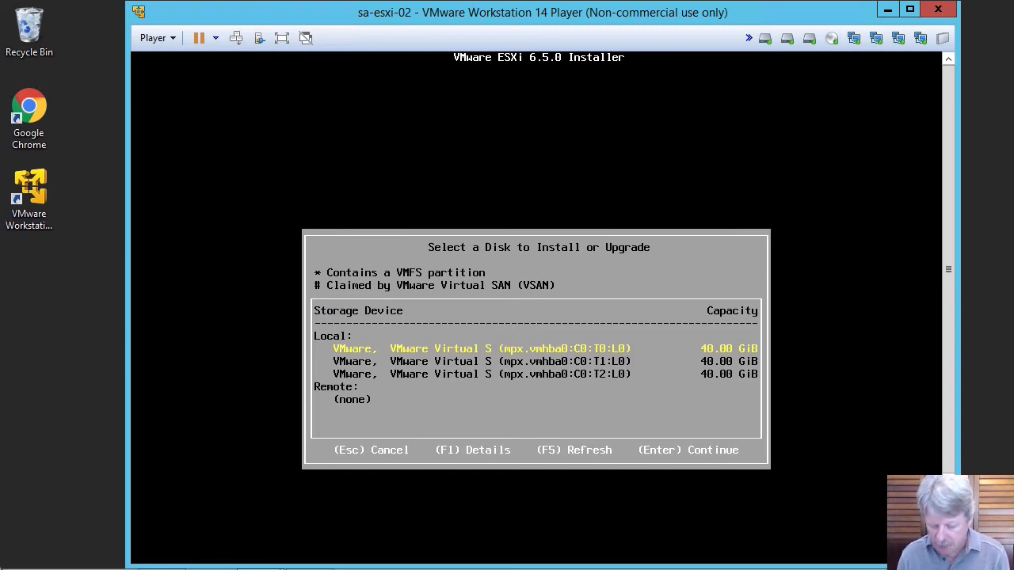
Choose the 40 GiB local disk mpx.vmhba0:C0:T0:L0 as the installation target and the US Default keyboard layout
key(Return)
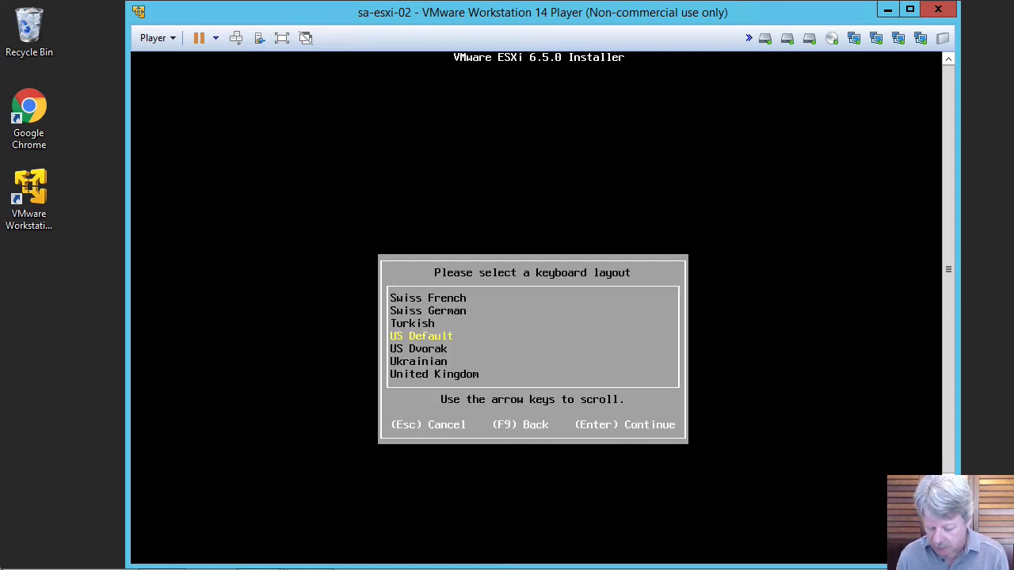
key(Return)
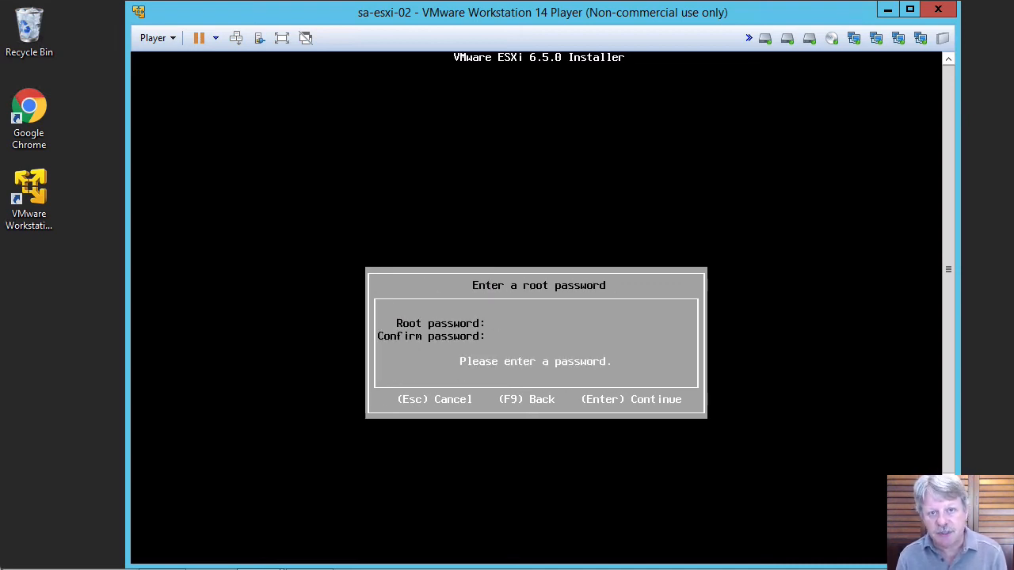
Enter and confirm the root password for the ESXi host, and continue to the installation confirmation
text(********)
key(Tab)
text(********)
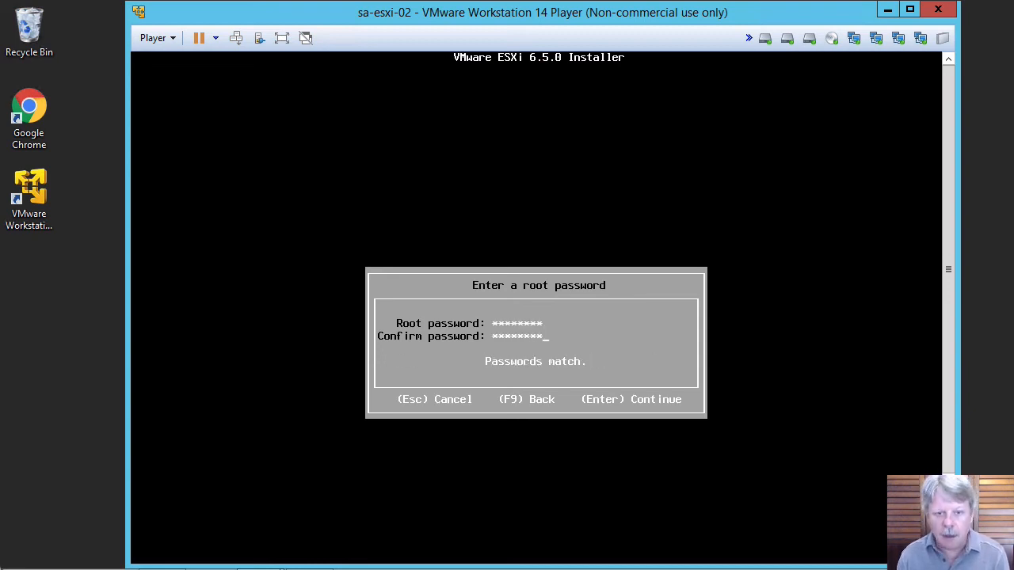
key(Return)
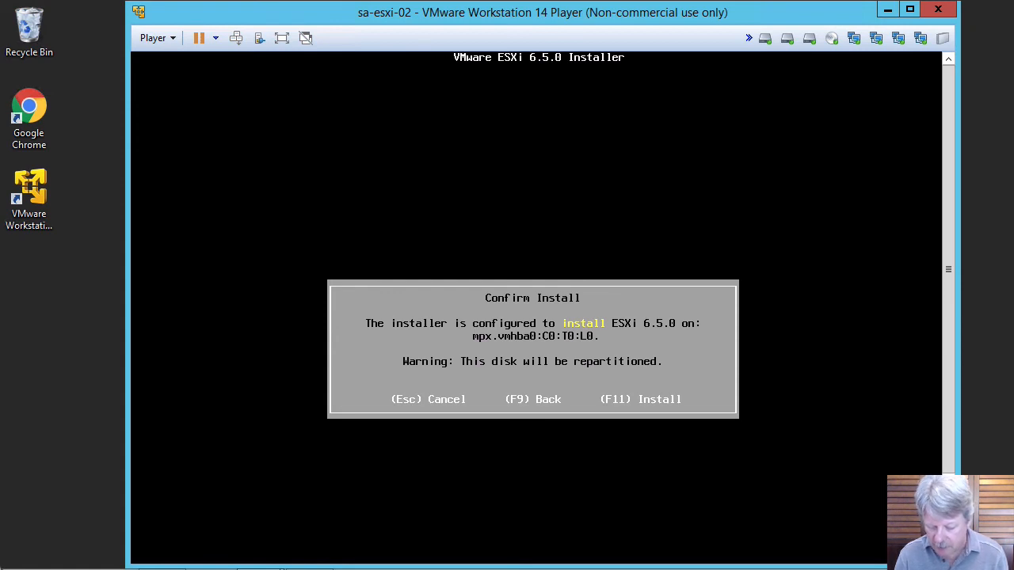
Install ESXi 6.5.0 on the selected disk and reboot the server
key(F11)
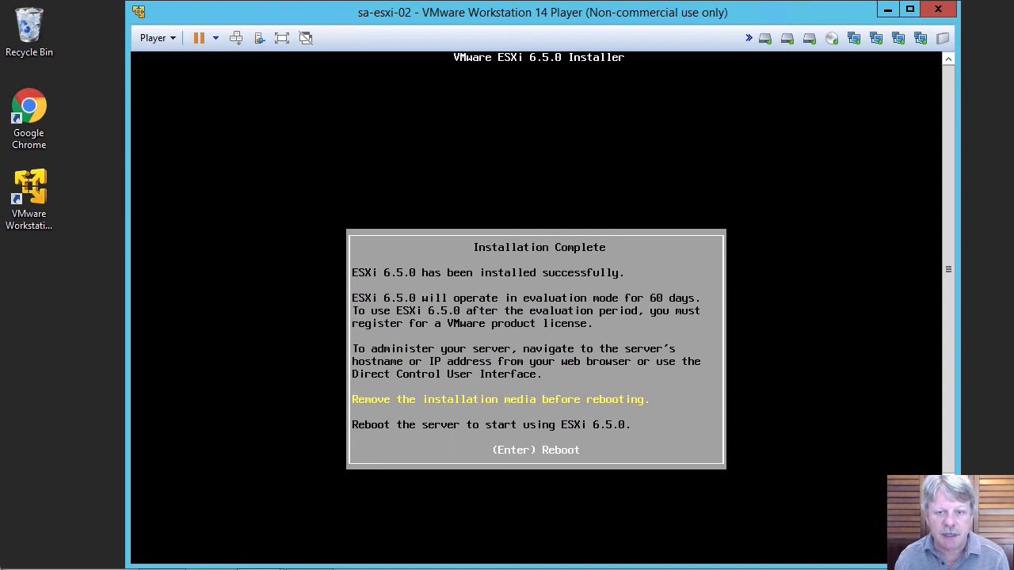
key(Return)
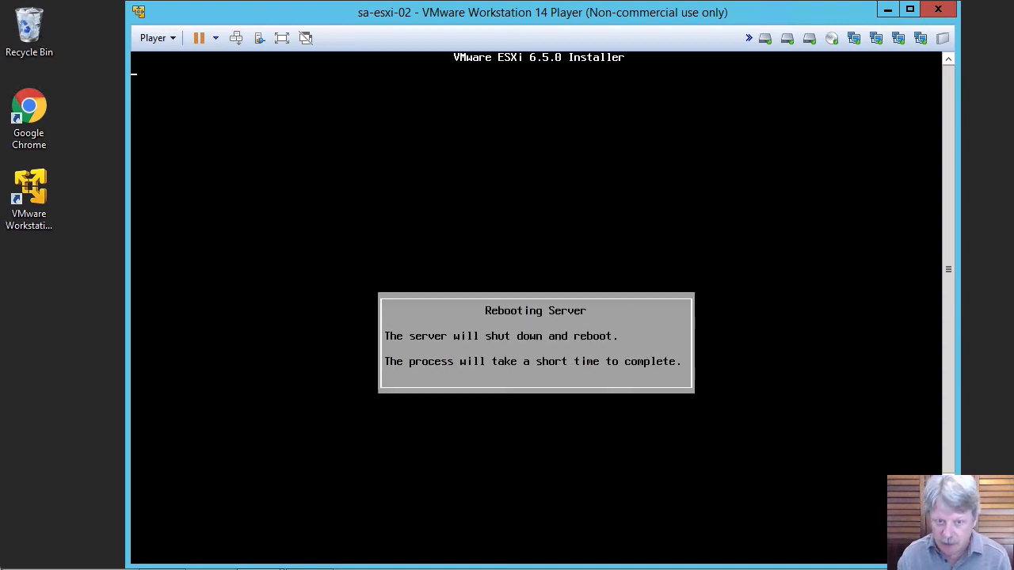